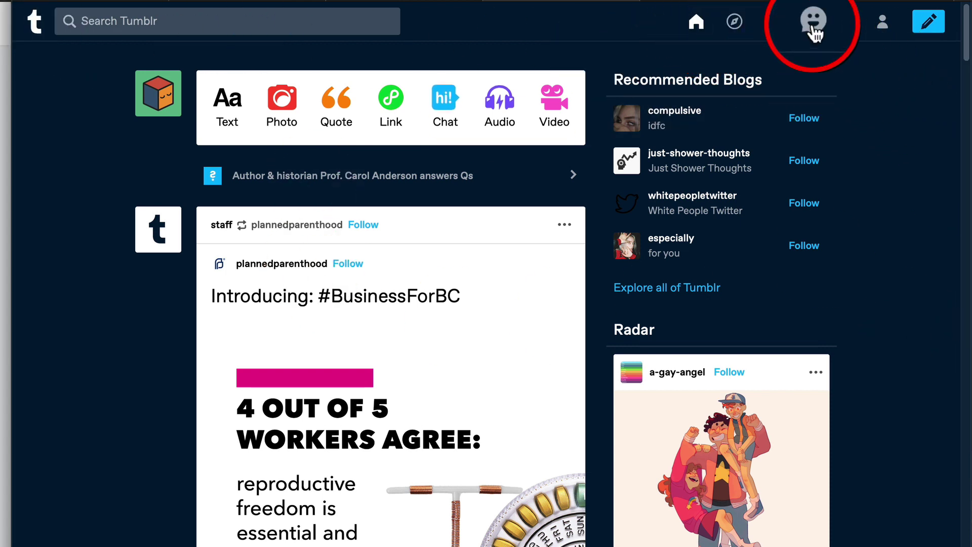
# Start an additional Tumblr blog and enter its title and URL, leaving password protection off.
pyautogui.click(882, 25)
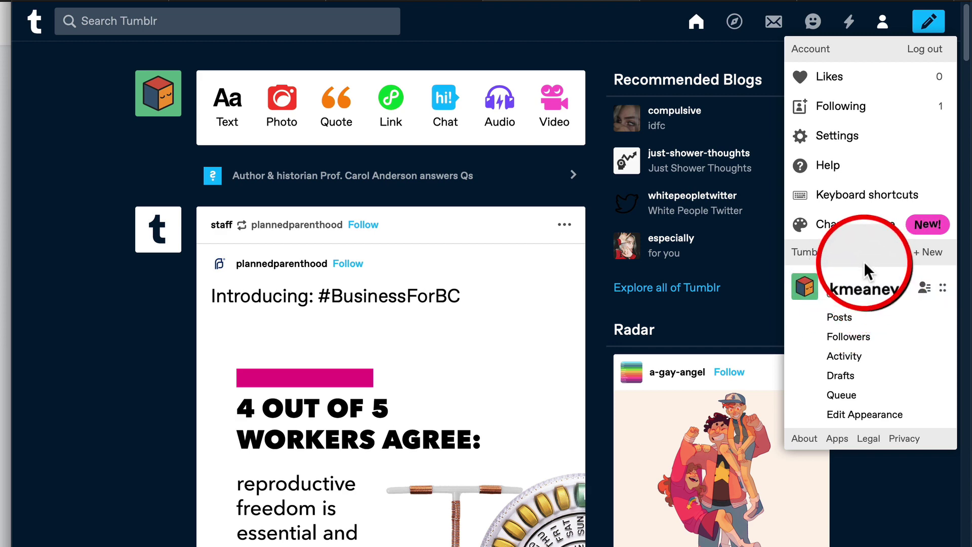
pyautogui.click(928, 252)
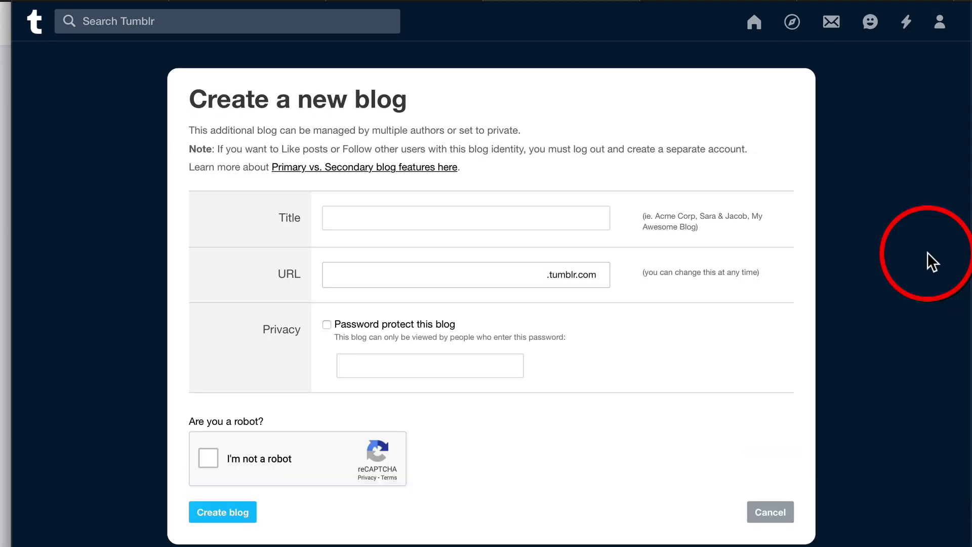
pyautogui.click(509, 220)
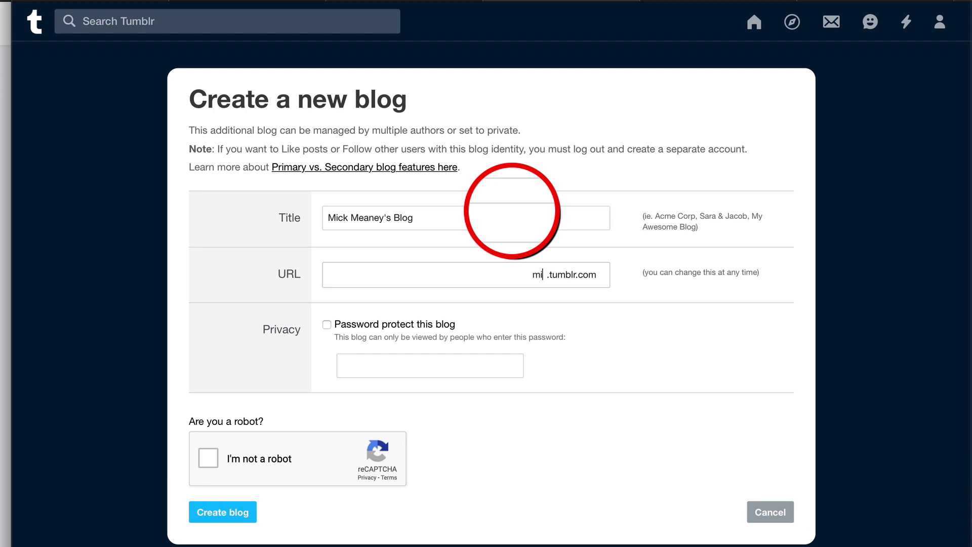
pyautogui.click(430, 357)
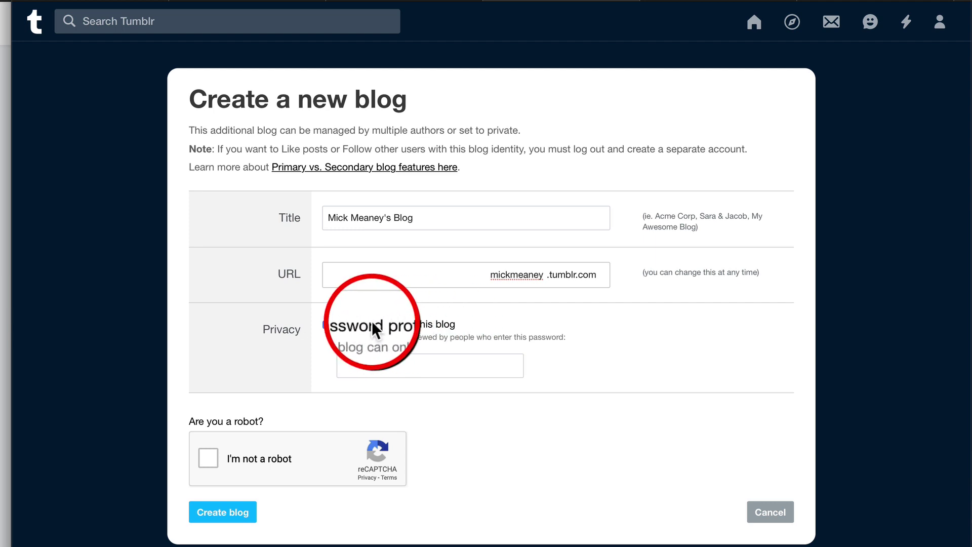
pyautogui.click(327, 324)
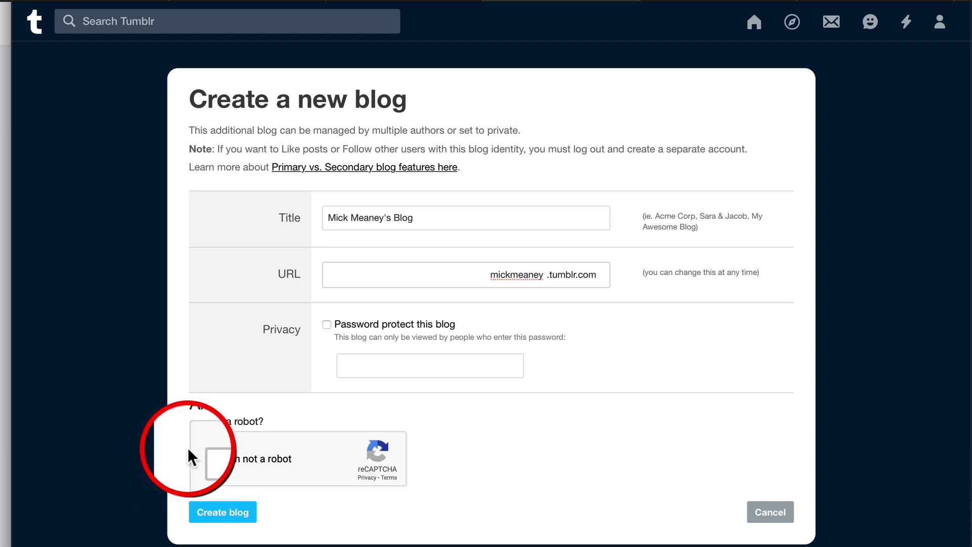
# Complete the robot check by selecting all the parking meter images, and create the blog.
pyautogui.click(207, 459)
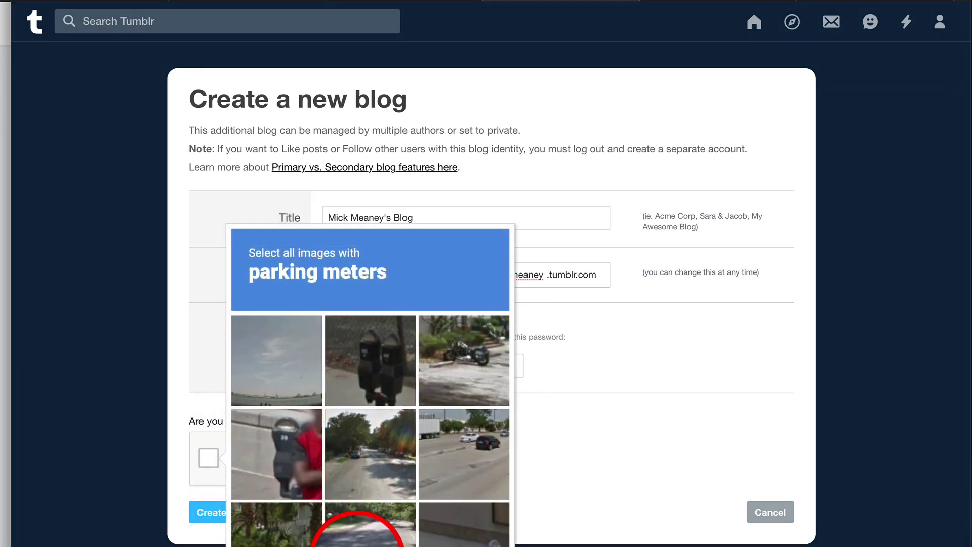
pyautogui.click(308, 444)
pyautogui.click(375, 381)
pyautogui.click(281, 524)
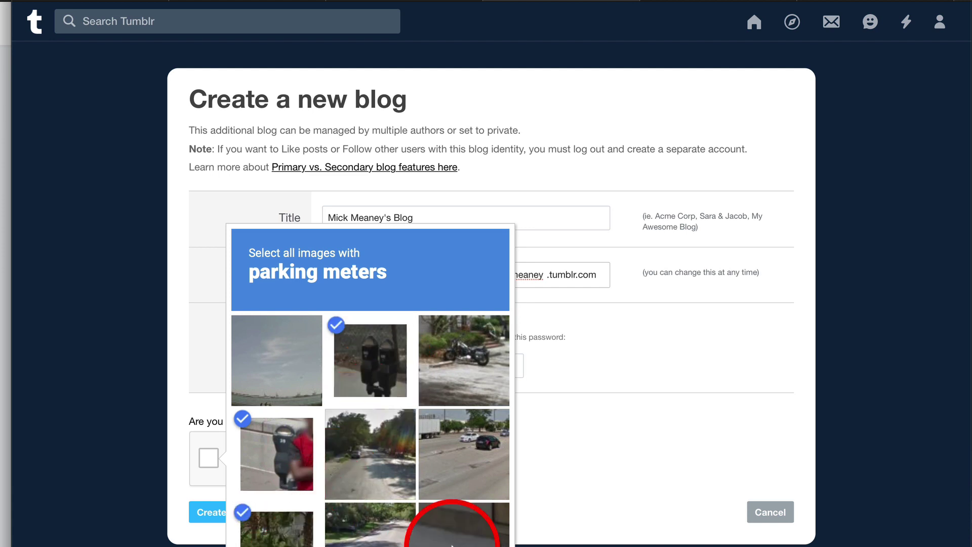
pyautogui.click(449, 524)
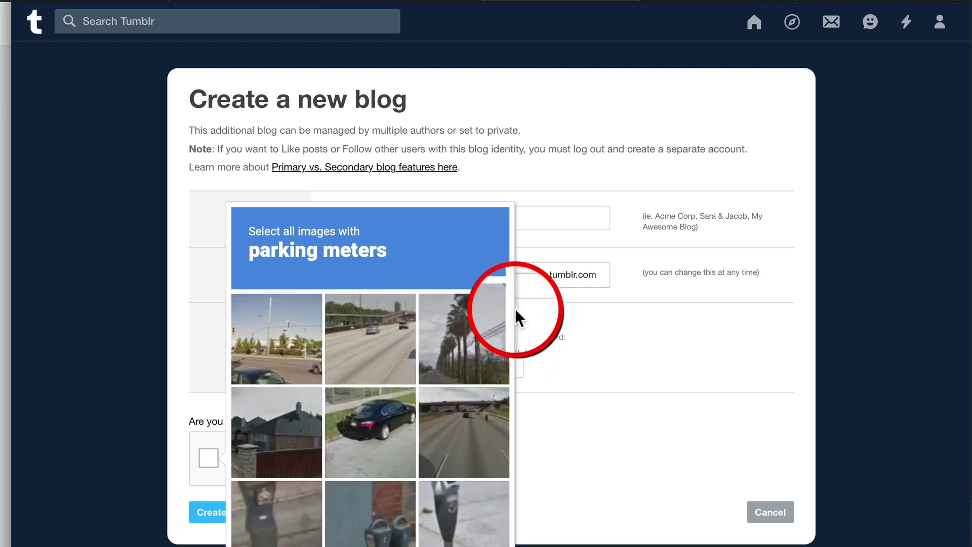
pyautogui.click(405, 531)
pyautogui.click(459, 524)
pyautogui.click(273, 524)
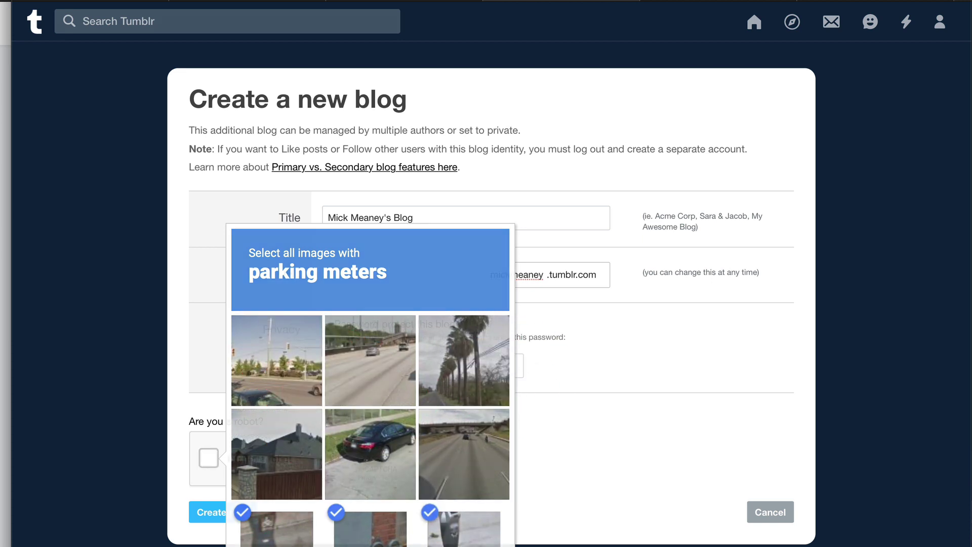
pyautogui.click(484, 540)
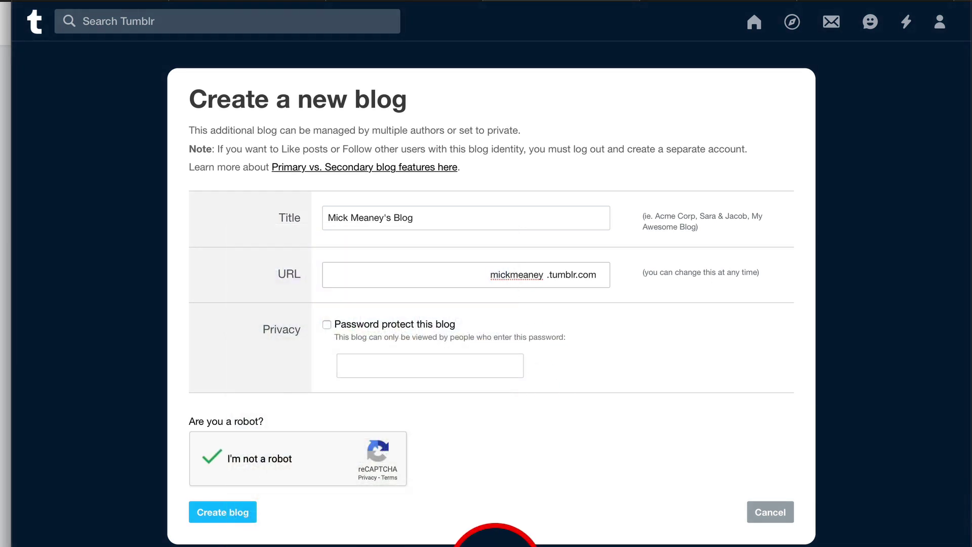
pyautogui.click(230, 514)
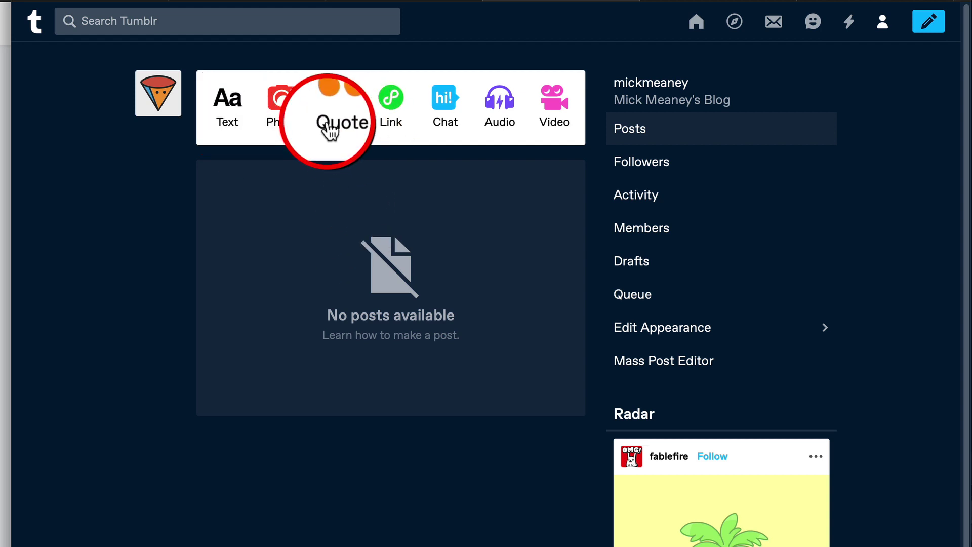
# Look at the link and text post composers of the new blog, closing each without posting.
pyautogui.click(388, 111)
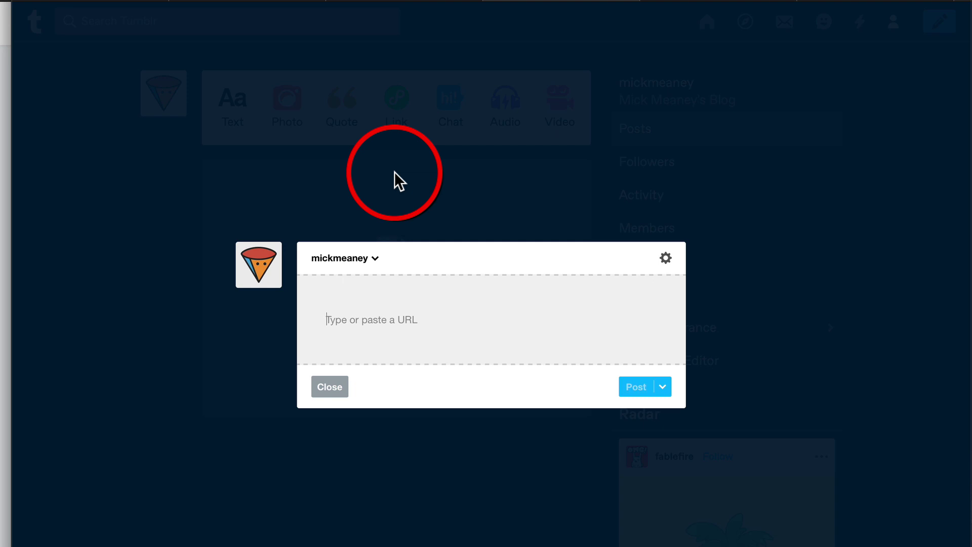
pyautogui.click(330, 391)
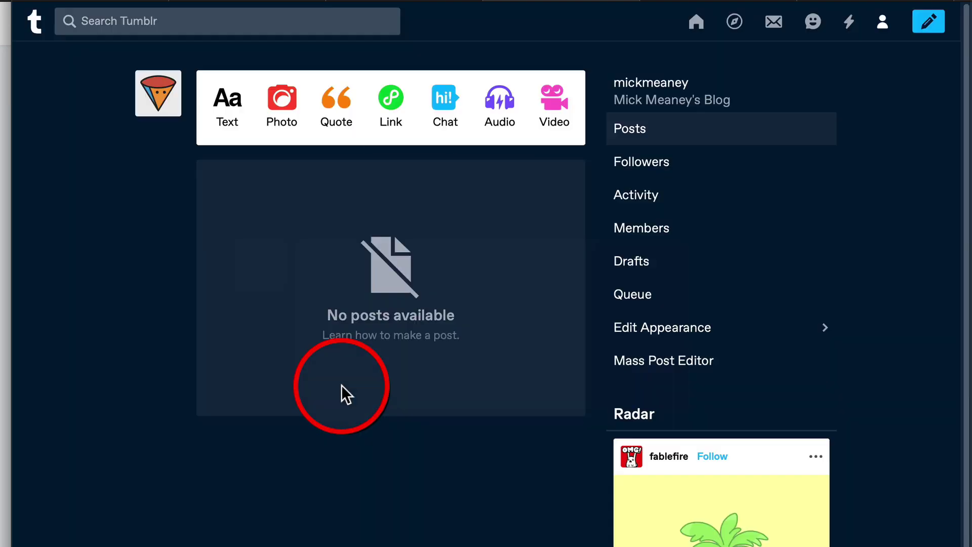
pyautogui.click(223, 111)
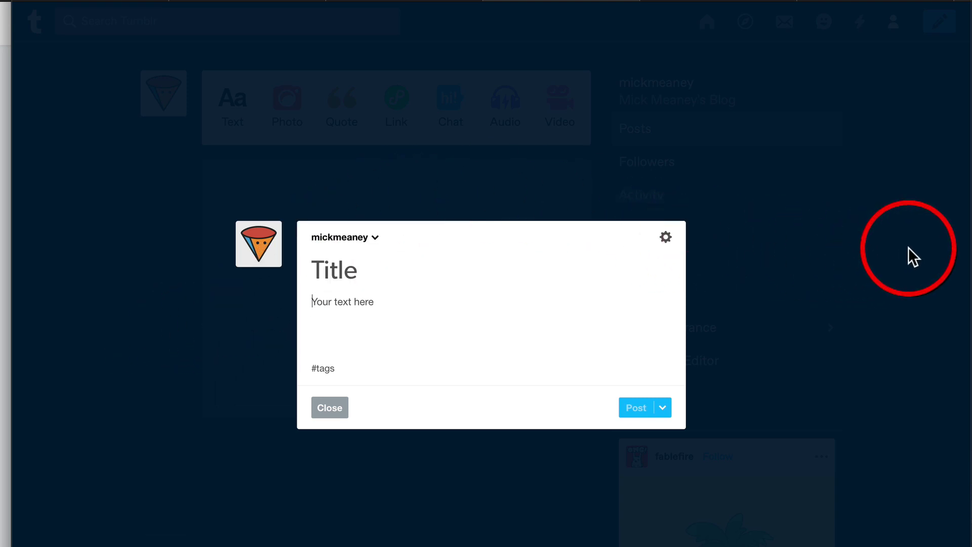
pyautogui.click(336, 404)
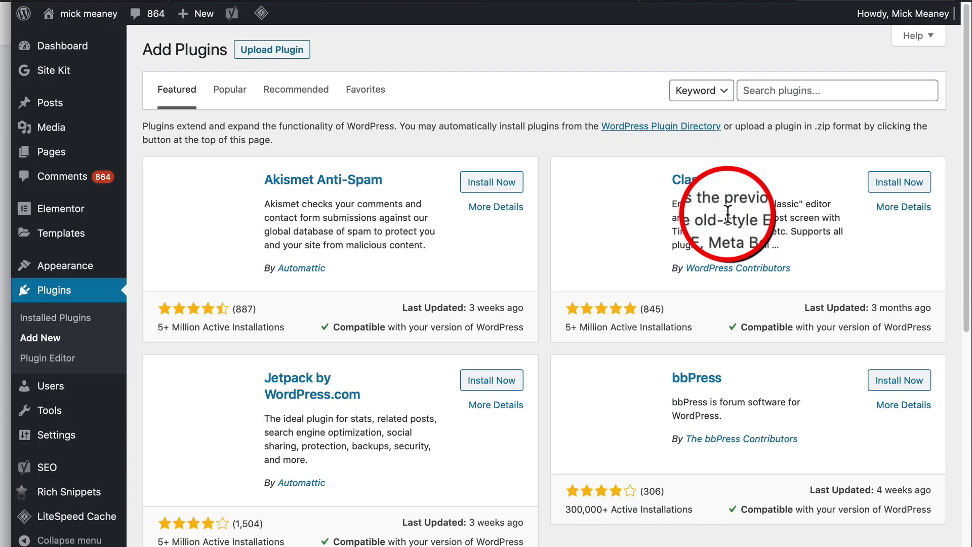
# In WordPress, search the plugins for "wp tumblr auto publish" and install and activate WP Tumblr Auto Publish.
pyautogui.click(704, 92)
pyautogui.click(700, 92)
pyautogui.click(772, 91)
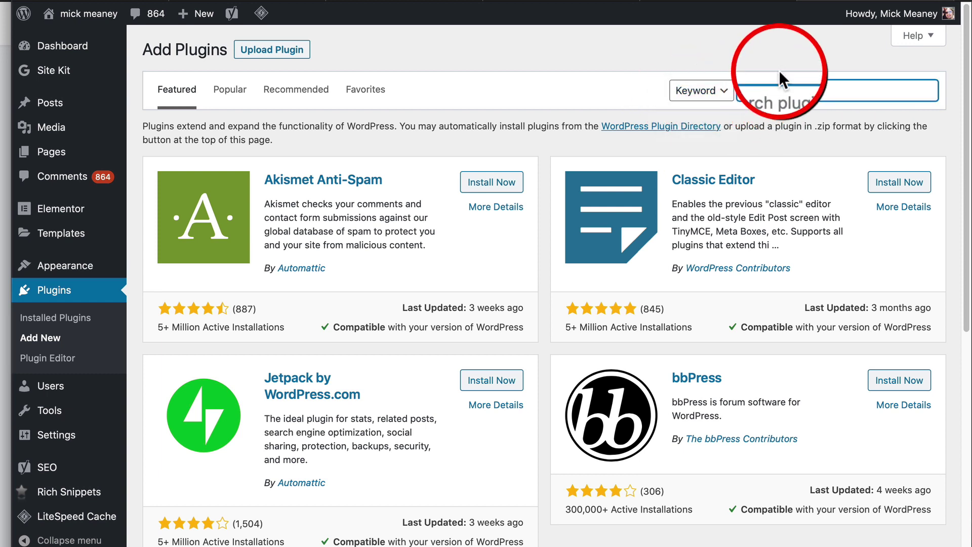
pyautogui.write('sh')
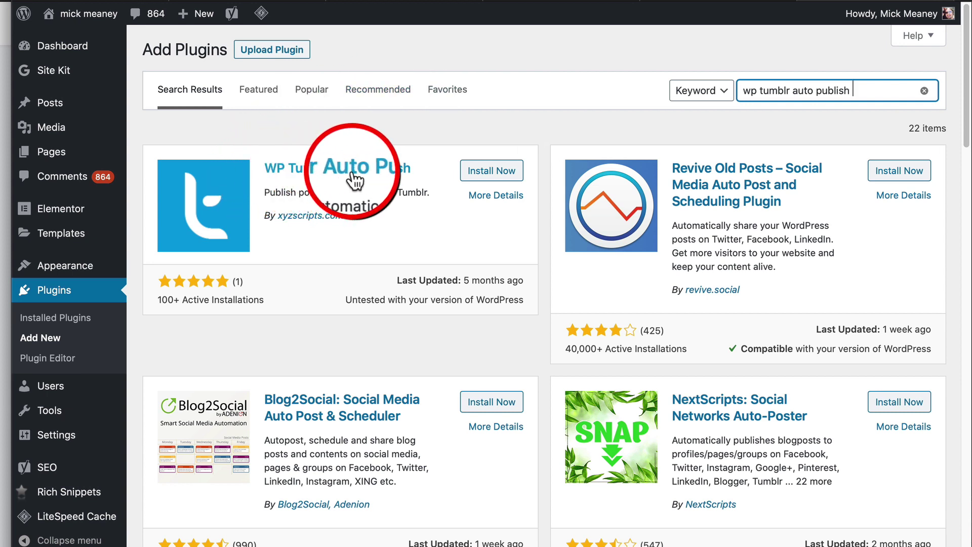
pyautogui.click(487, 178)
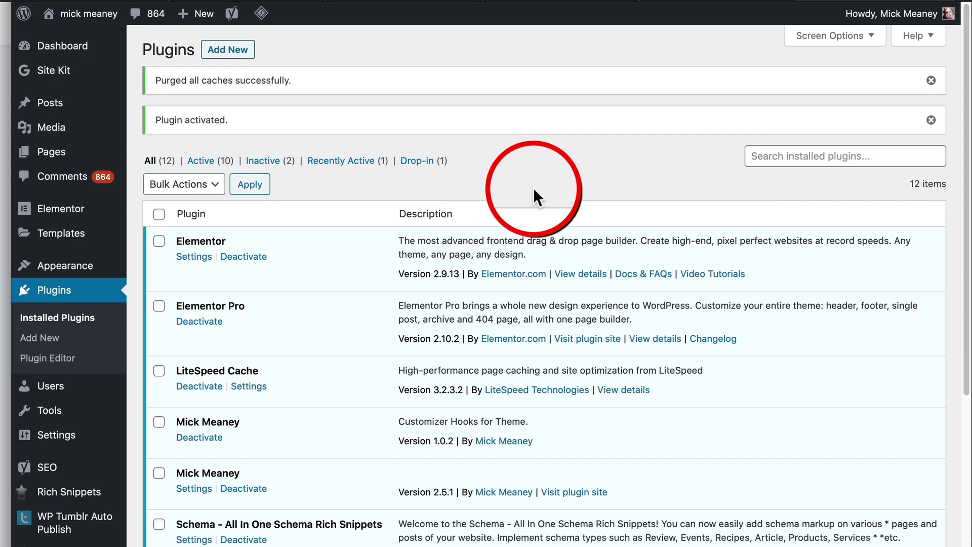
# Open the settings page of the WP Tumblr Auto Publish plugin.
pyautogui.moveTo(51, 529)
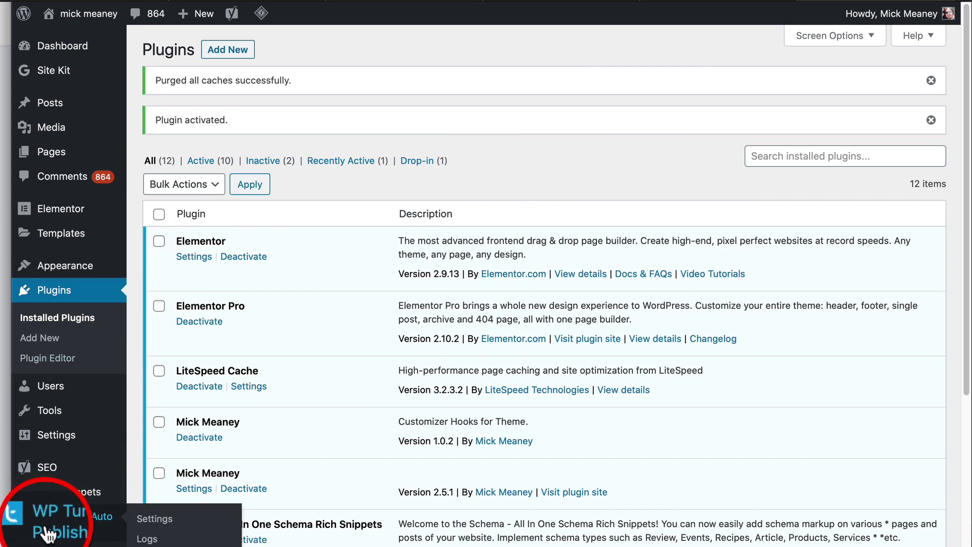
pyautogui.click(66, 527)
pyautogui.moveTo(68, 529)
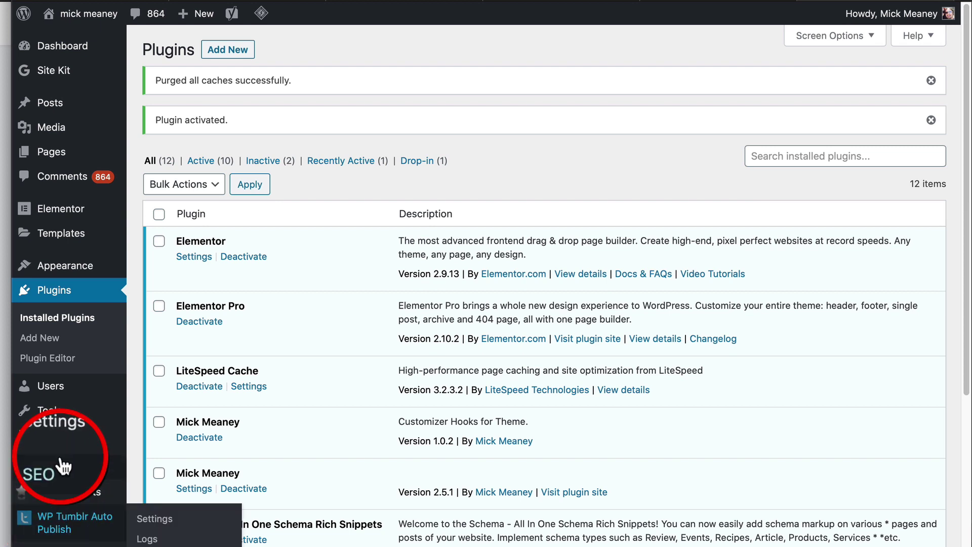
pyautogui.click(166, 528)
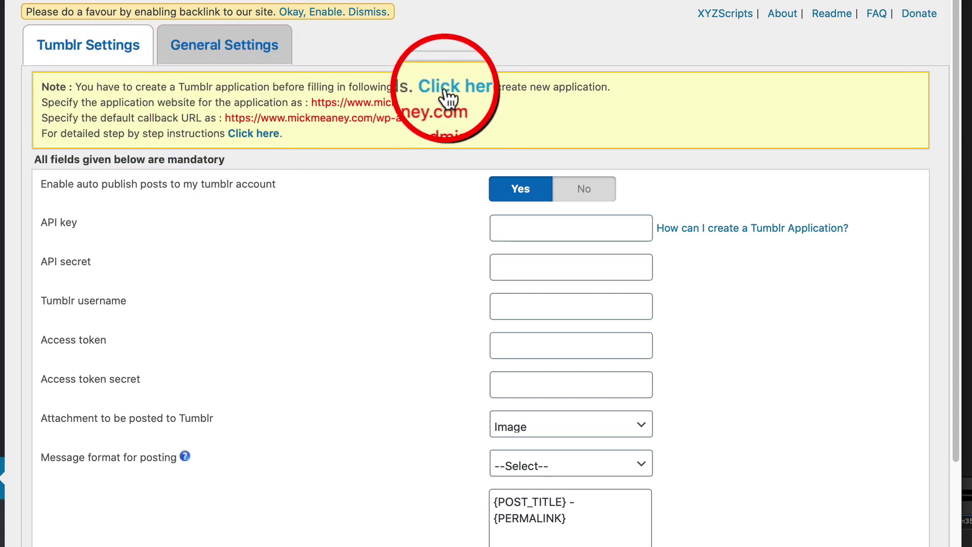
# Start registering a new Tumblr application from the plugin's note and name it "WP auto to tumblr".
pyautogui.click(466, 94)
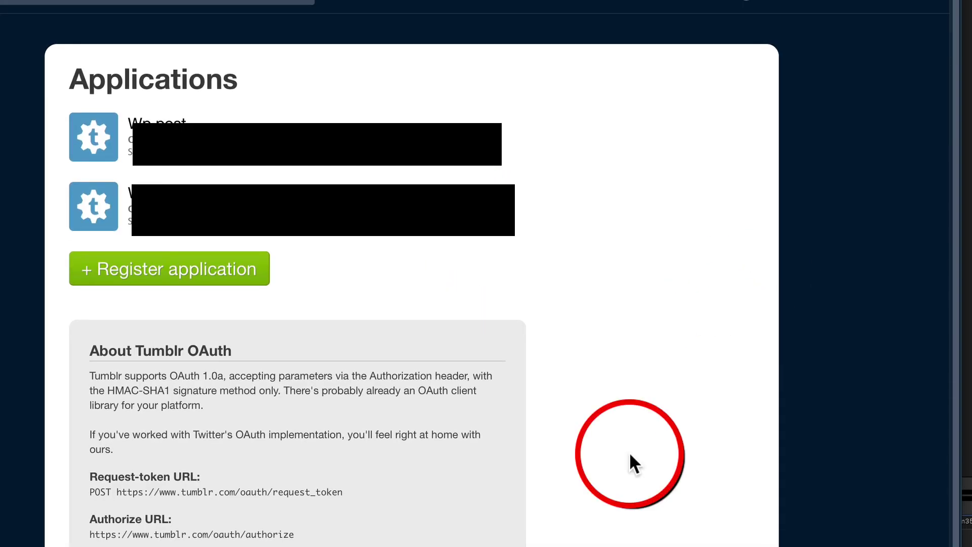
pyautogui.click(180, 285)
pyautogui.click(255, 186)
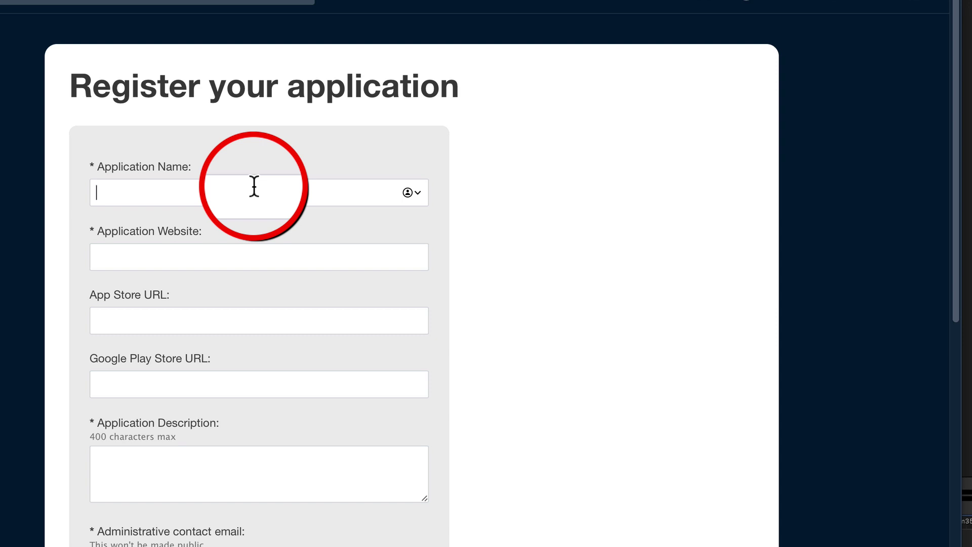
pyautogui.write('WP auto to tumblr')
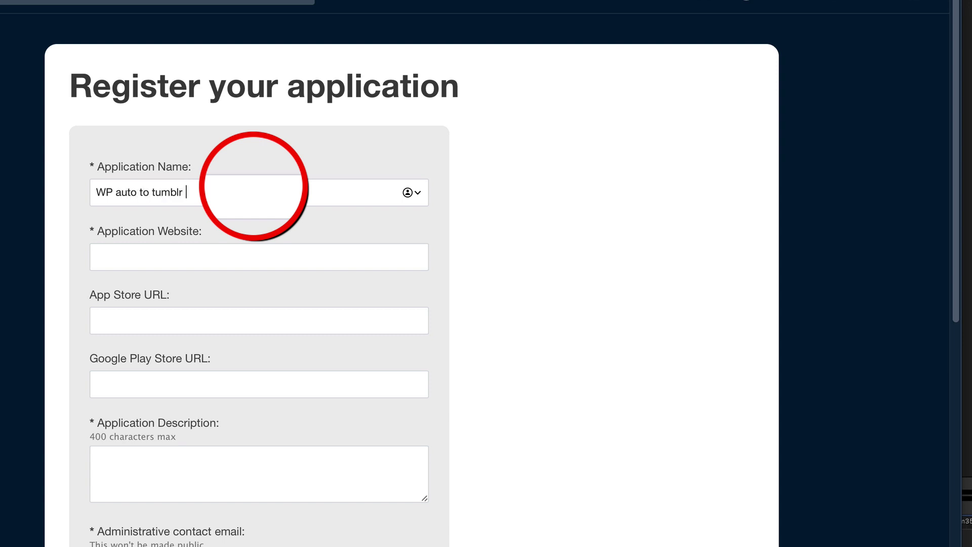
# Copy the application website address given in the plugin's note into the registration form's Application Website field.
pyautogui.click(254, 254)
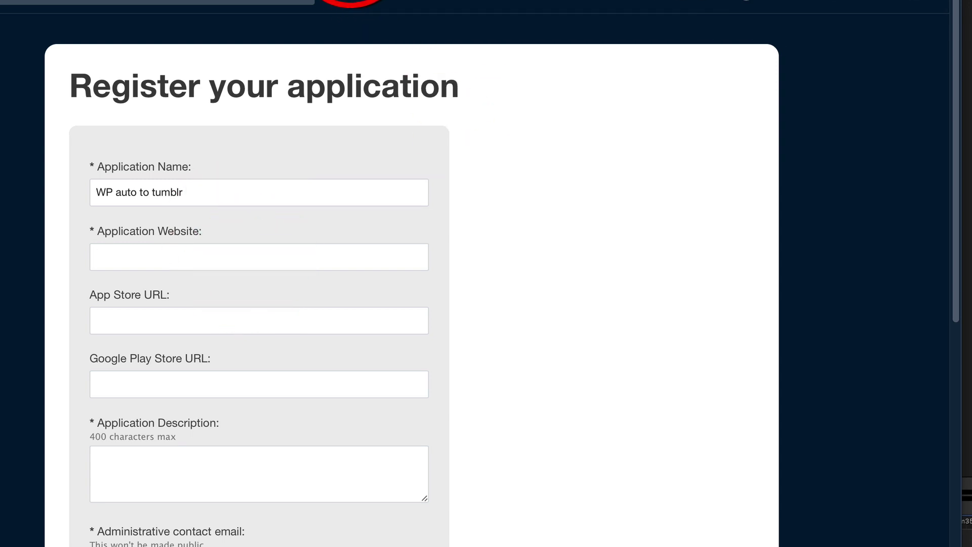
pyautogui.click(354, 0)
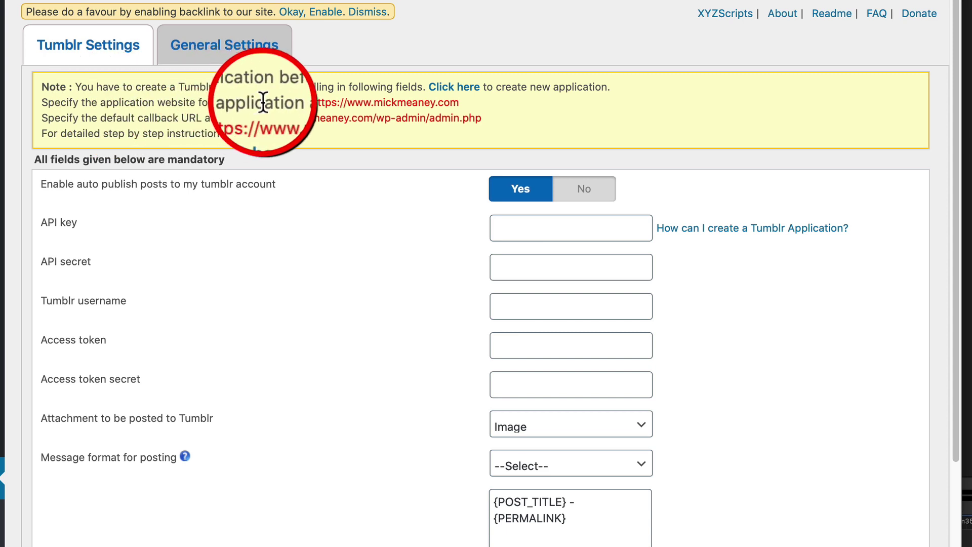
pyautogui.moveTo(311, 107); pyautogui.dragTo(455, 108)
pyautogui.press('super+c')
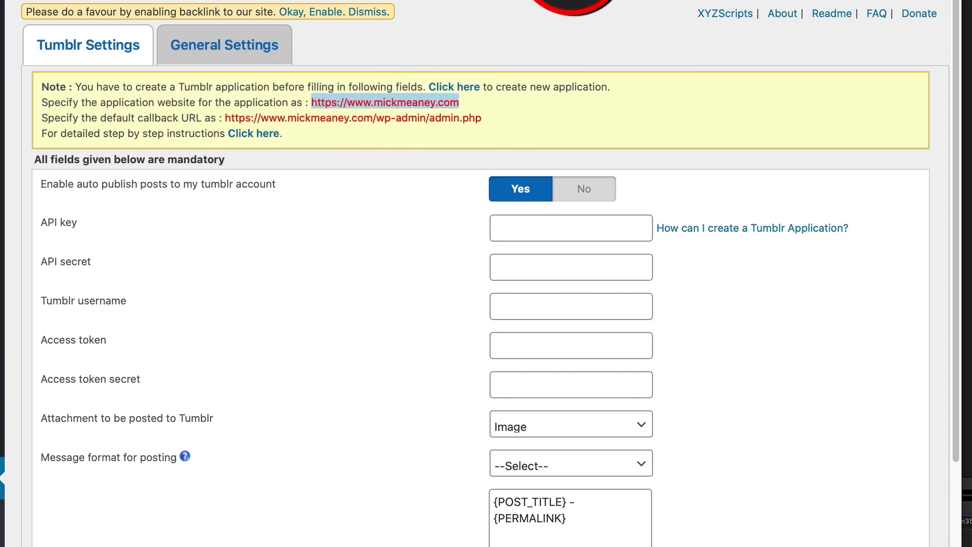
pyautogui.click(575, 1)
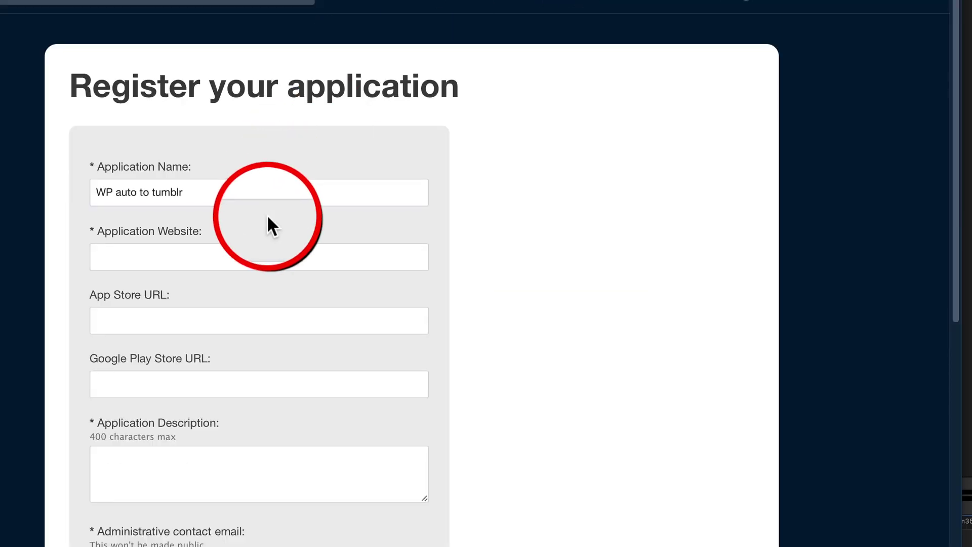
pyautogui.press('super+v')
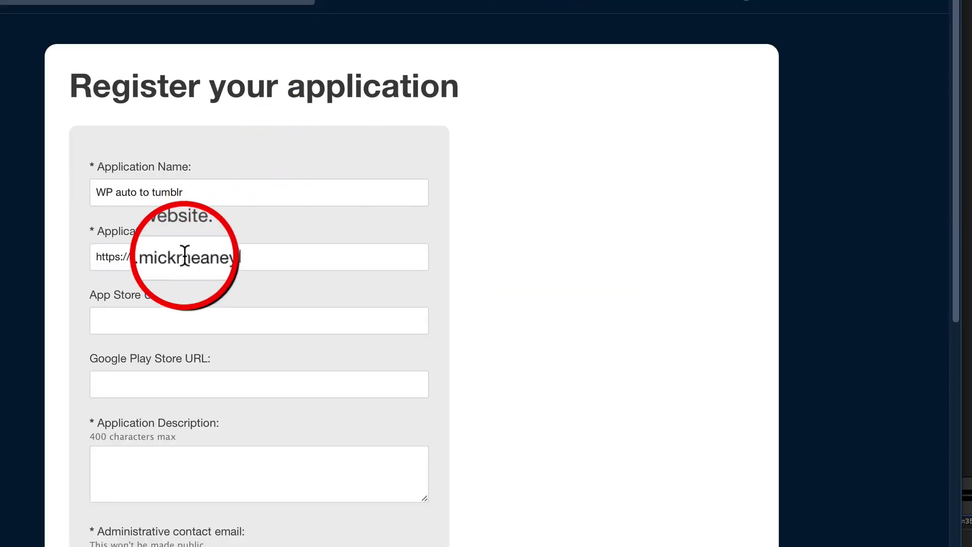
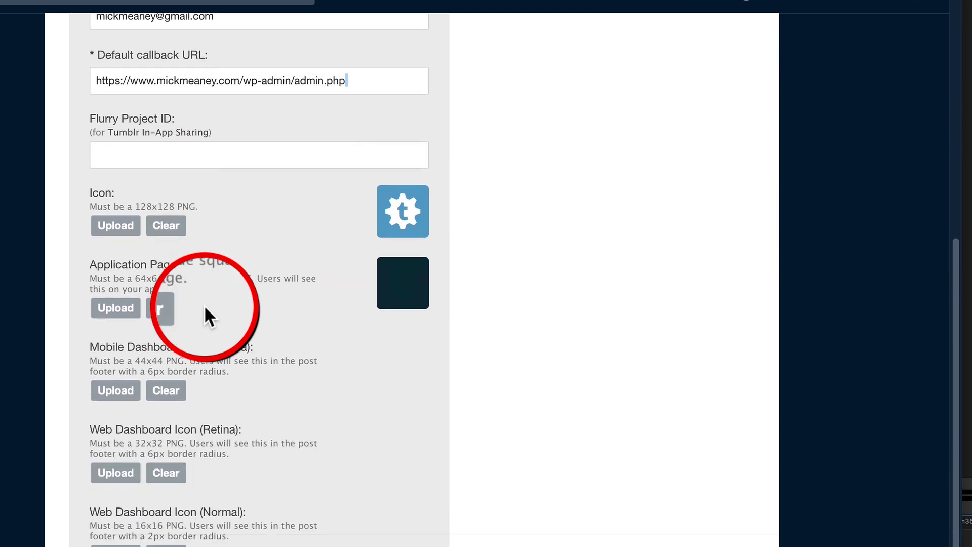
# Complete the form's robot check by selecting all the bridge images, and register the application.
pyautogui.scroll(-1, 477, 446)
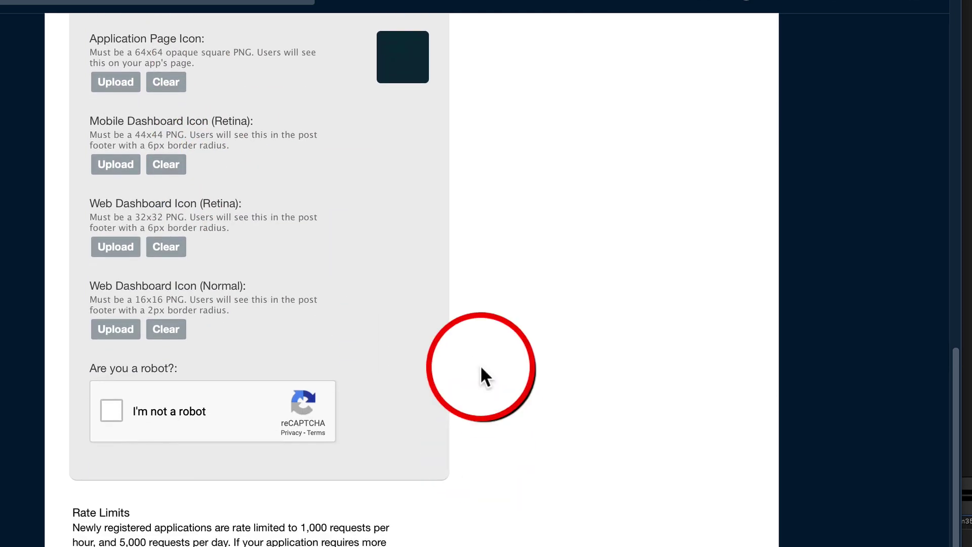
pyautogui.click(113, 410)
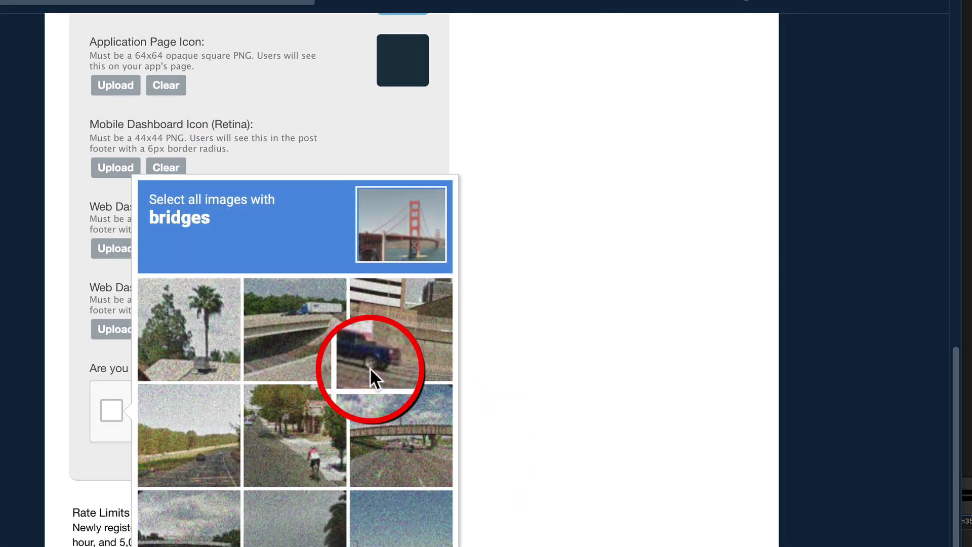
pyautogui.click(304, 346)
pyautogui.click(402, 440)
pyautogui.click(223, 524)
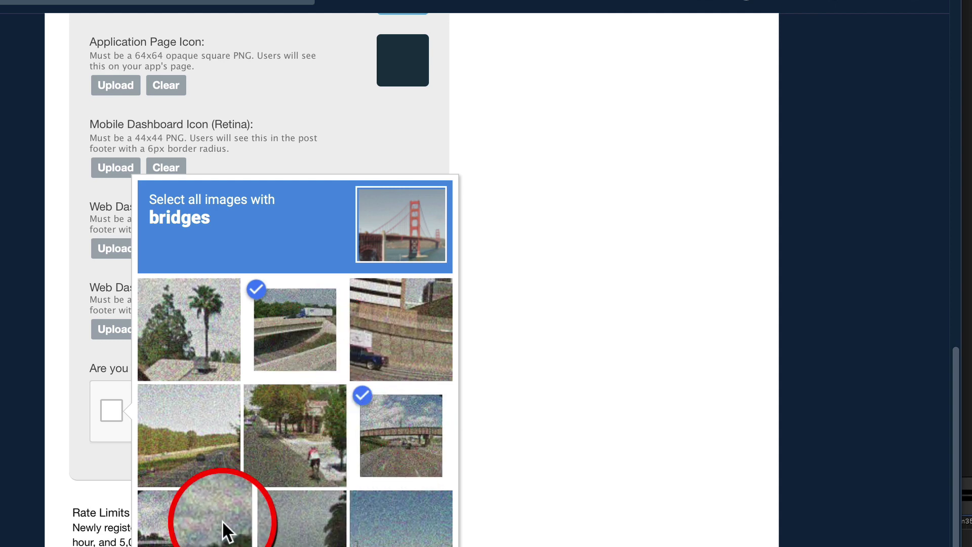
pyautogui.click(412, 543)
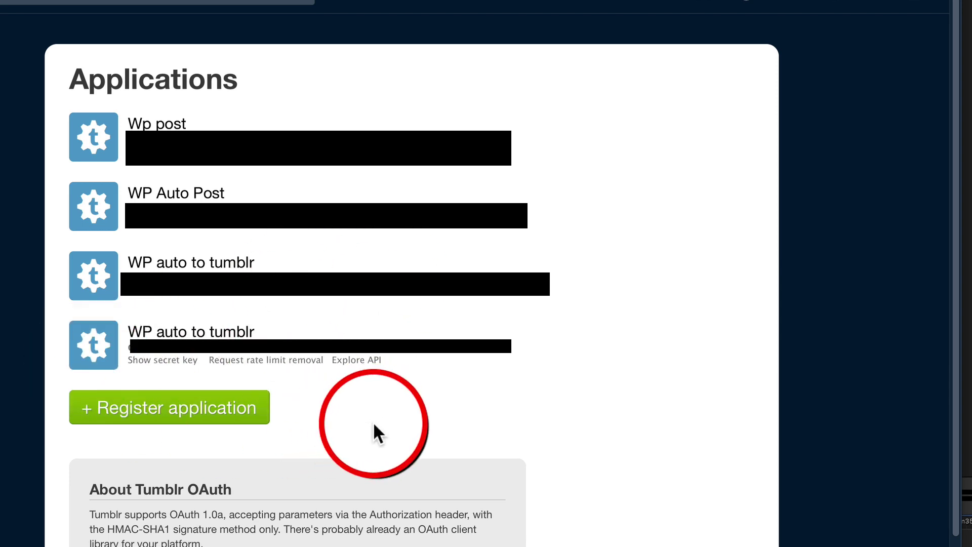
# Explore the API for the newly registered "WP auto to tumblr" application, allow it access to the account, and show its keys.
pyautogui.click(353, 1)
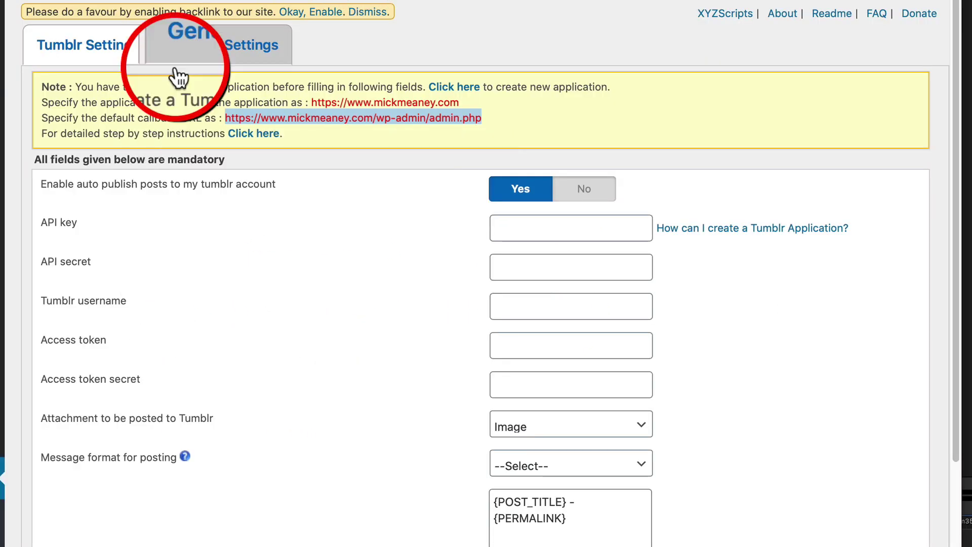
pyautogui.click(597, 276)
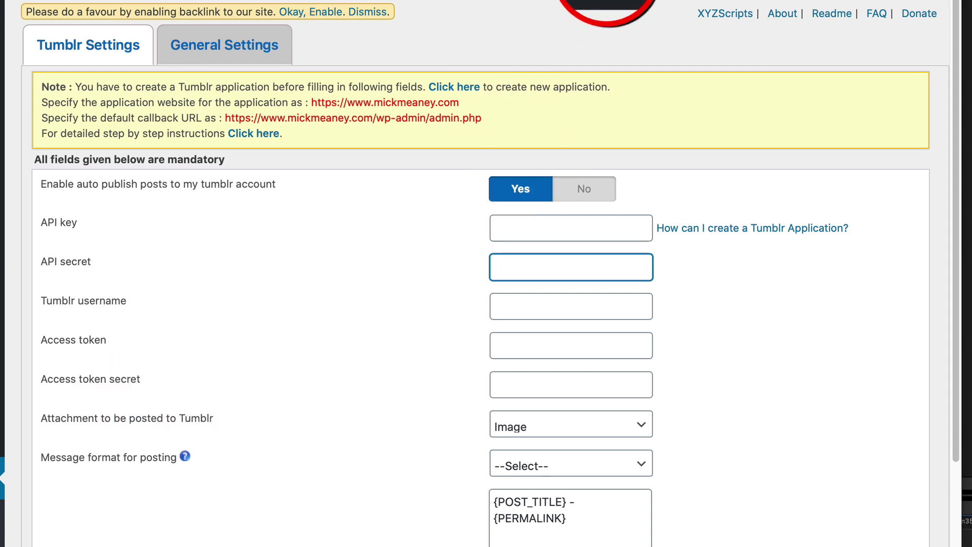
pyautogui.click(574, 2)
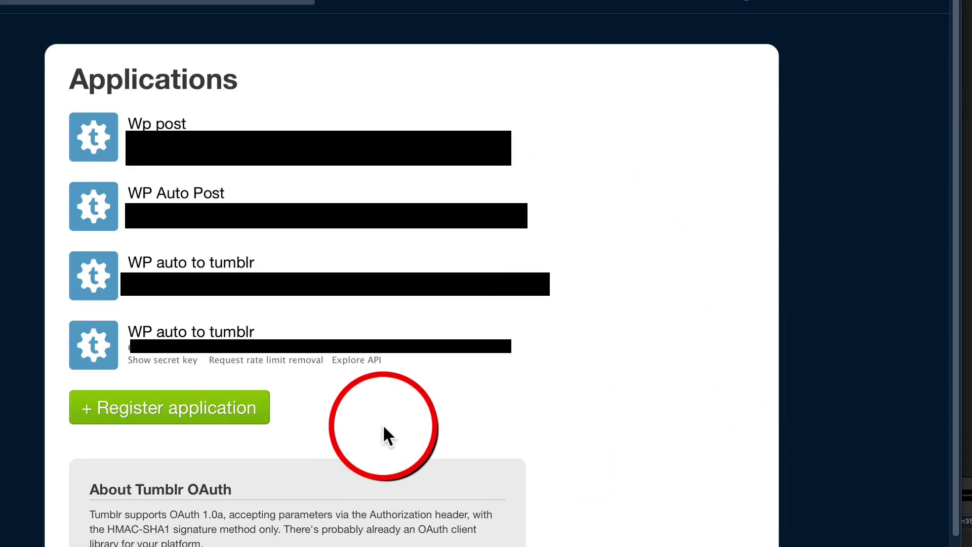
pyautogui.click(353, 361)
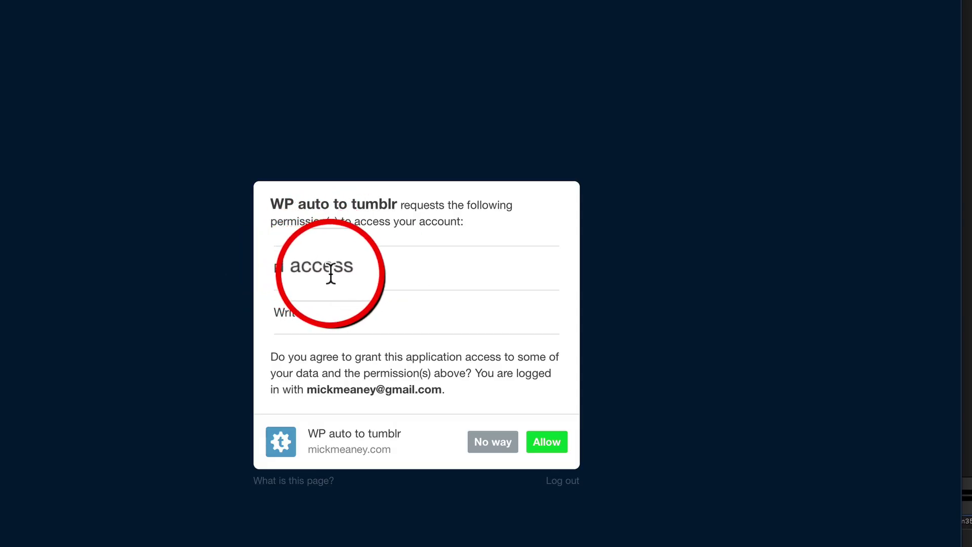
pyautogui.click(548, 448)
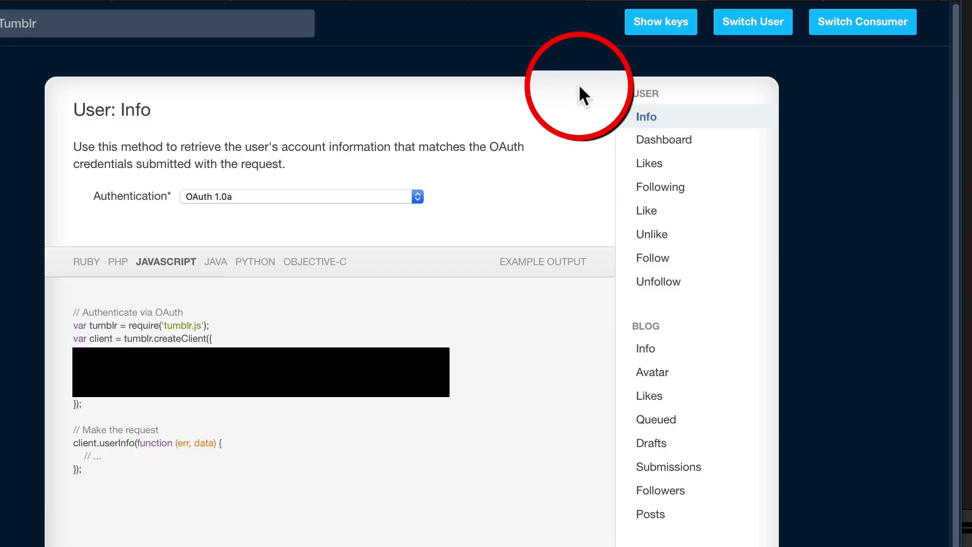
pyautogui.click(662, 31)
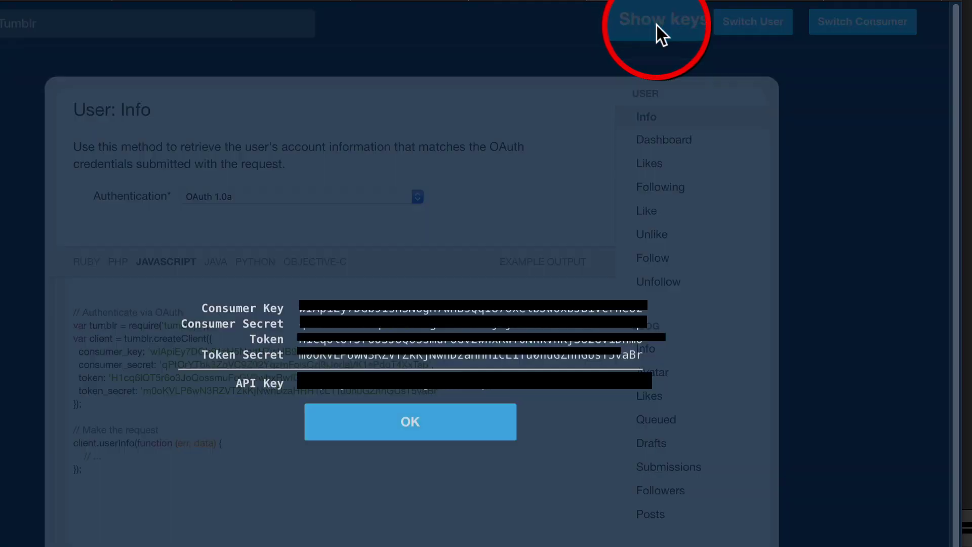
# Copy the application's consumer key and consumer secret into the plugin's API key and API secret fields.
pyautogui.moveTo(630, 395)
pyautogui.mouseDown()
pyautogui.moveTo(348, 368)
pyautogui.moveTo(267, 387)
pyautogui.moveTo(618, 372)
pyautogui.moveTo(645, 380)
pyautogui.moveTo(647, 397)
pyautogui.moveTo(630, 393)
pyautogui.mouseUp()
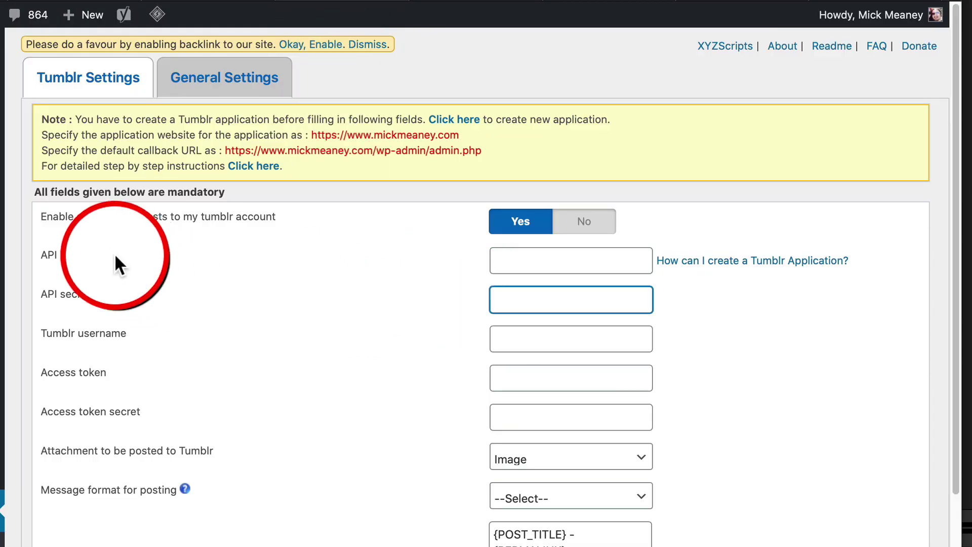
pyautogui.click(517, 256)
pyautogui.hotkey('ctrl', 'v')
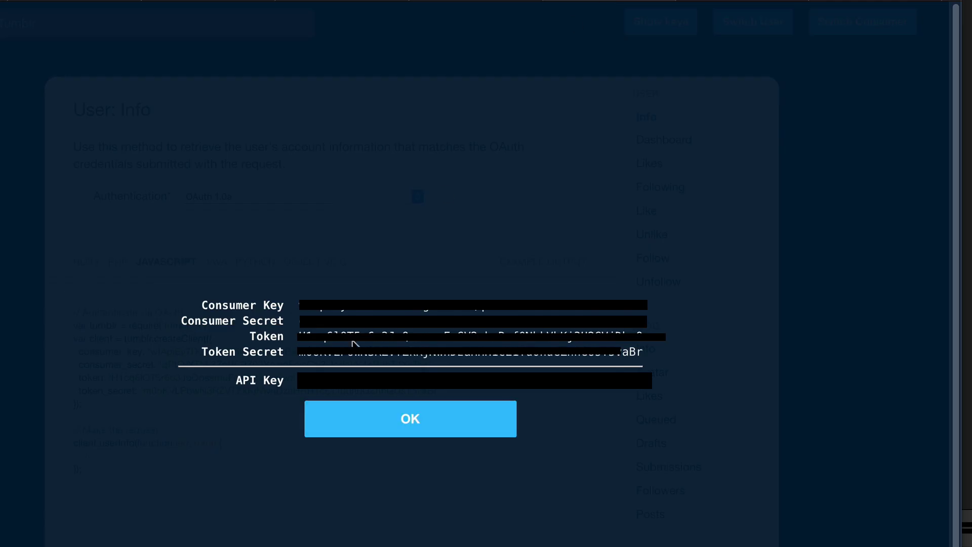
pyautogui.moveTo(298, 322); pyautogui.dragTo(457, 322)
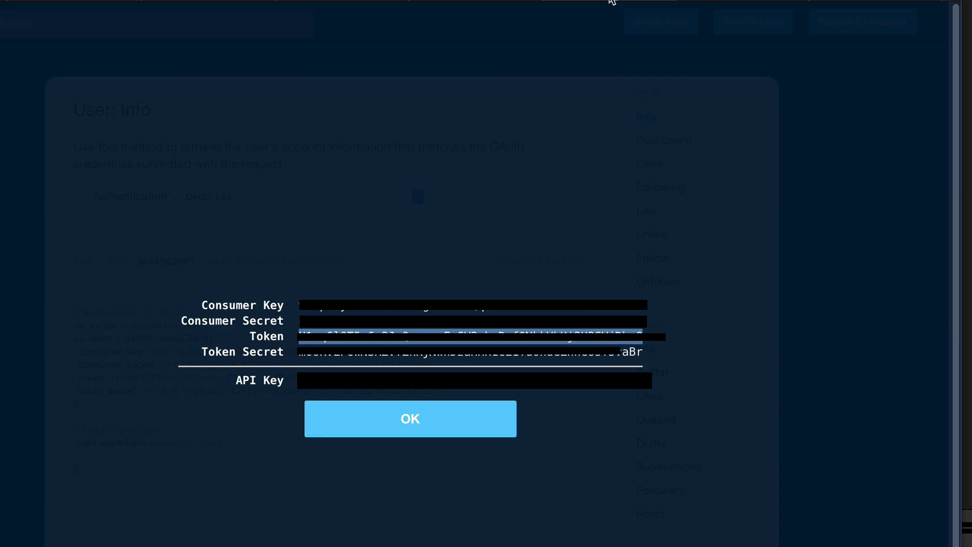
# Fill in the plugin's access token, access token secret and Tumblr username, and save the settings.
pyautogui.moveTo(300, 352); pyautogui.dragTo(643, 352)
pyautogui.hotkey('ctrl', 'v')
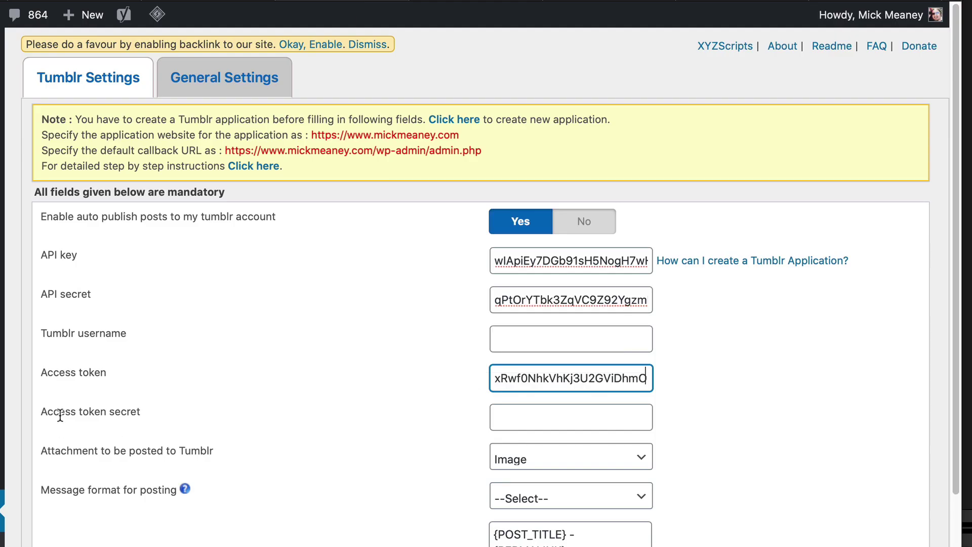
pyautogui.click(531, 409)
pyautogui.hotkey('ctrl', 'v')
pyautogui.click(510, 338)
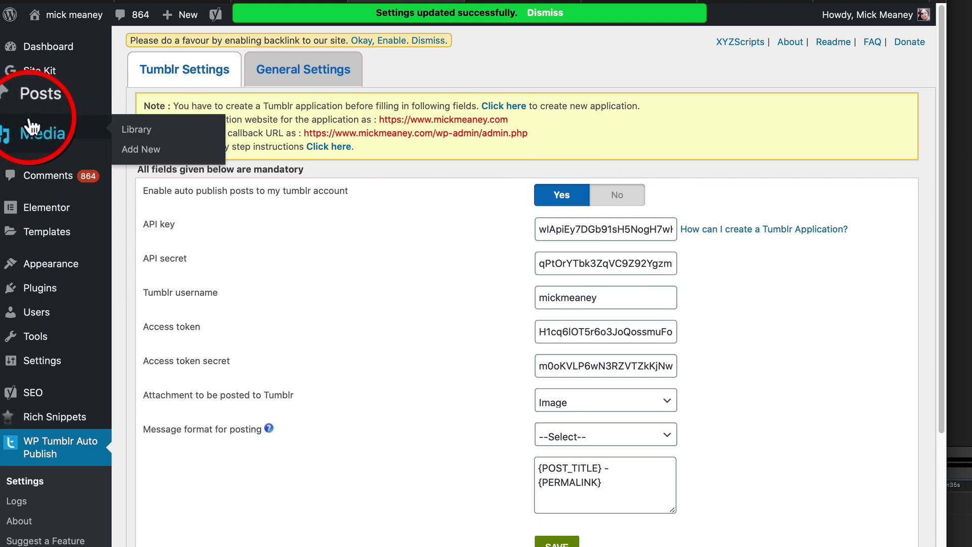
# Create a new WordPress post titled "test post" with the body text "testing" and publish it.
pyautogui.moveTo(92, 110)
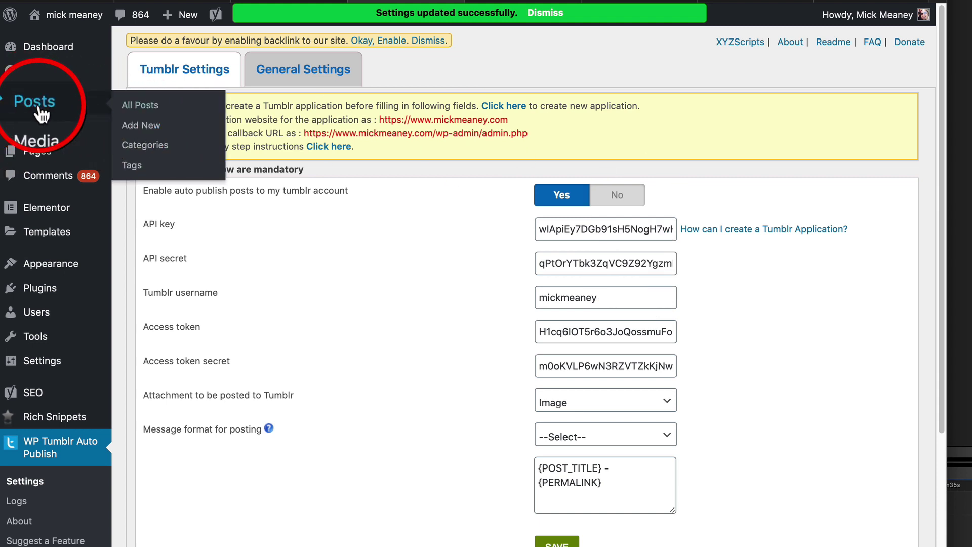
pyautogui.click(147, 138)
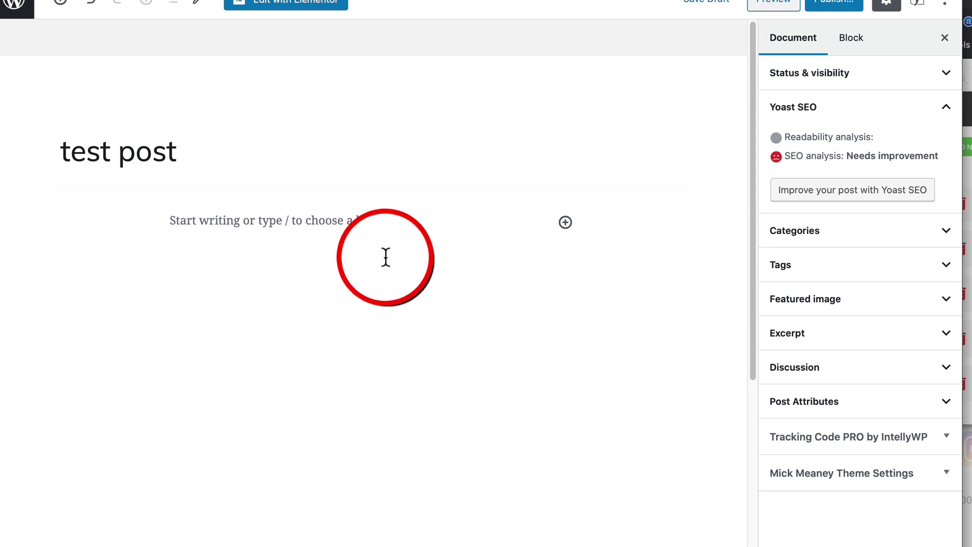
pyautogui.click(333, 219)
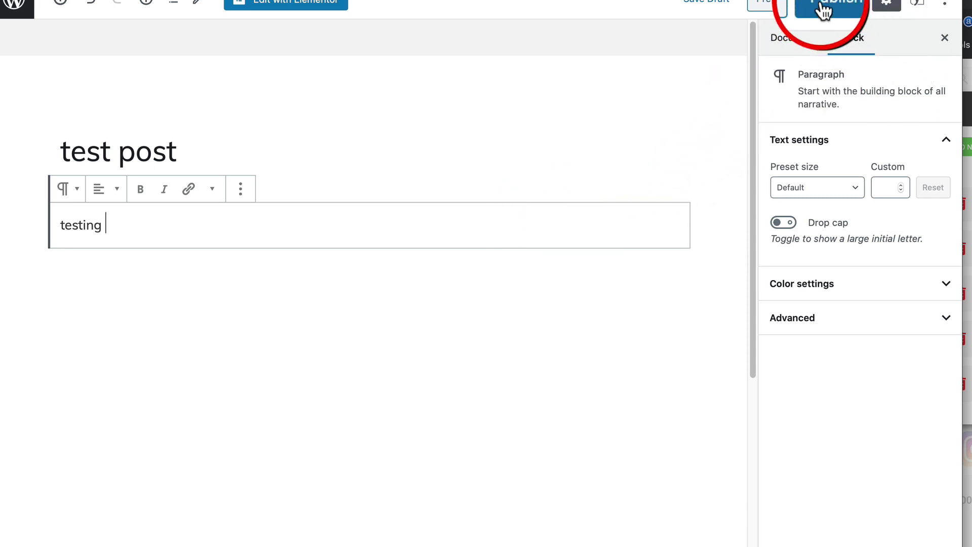
pyautogui.click(836, 8)
pyautogui.click(861, 7)
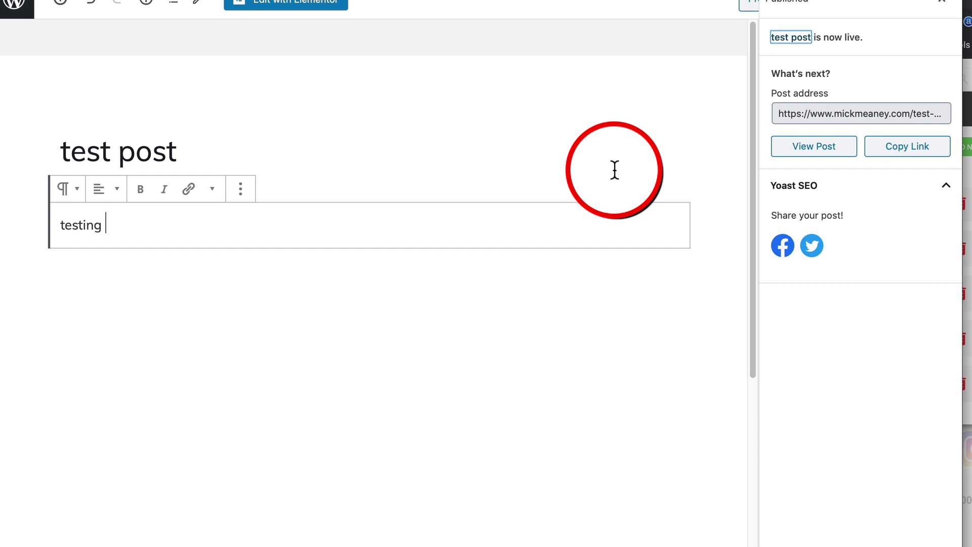
pyautogui.click(942, 8)
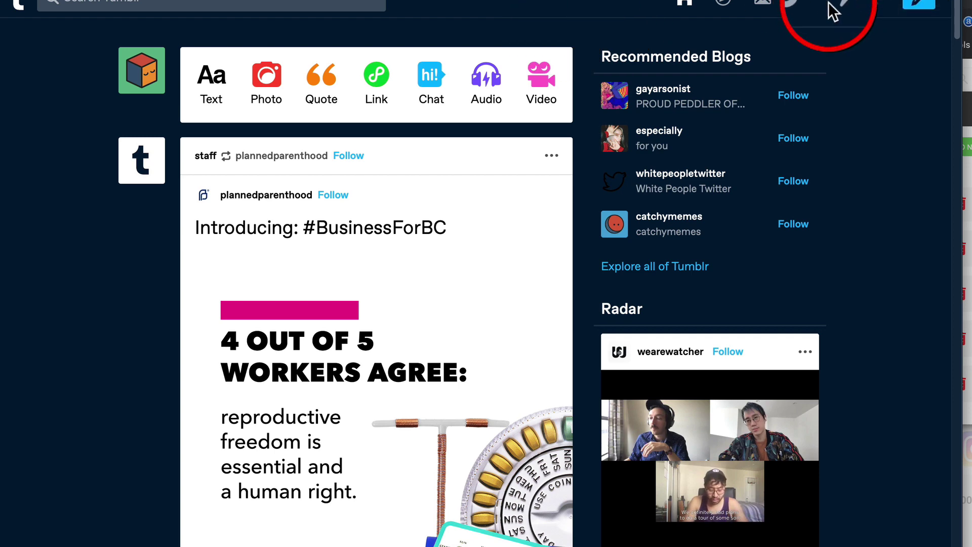
# Switch to Tumblr and open the connected blog's posts to check for the published test post.
pyautogui.click(918, 10)
pyautogui.click(886, 94)
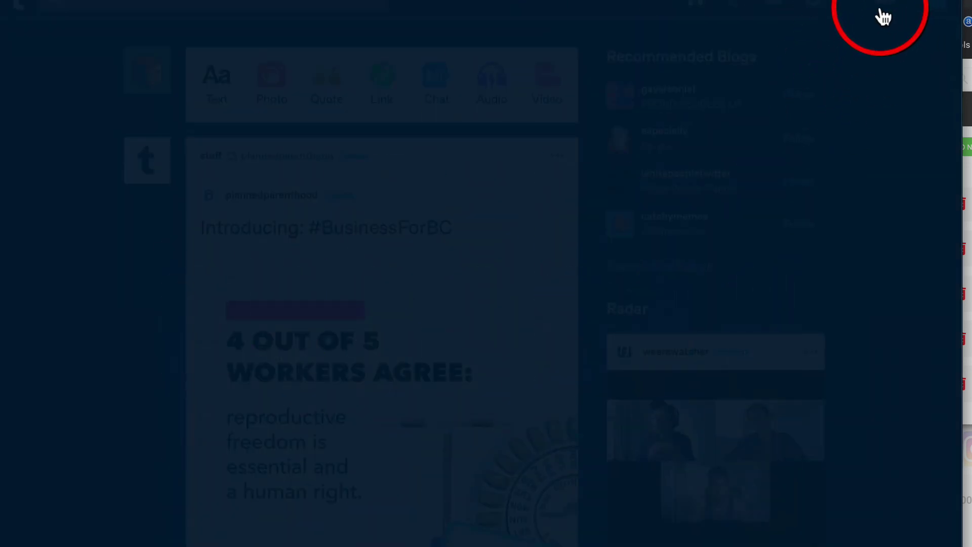
pyautogui.click(877, 11)
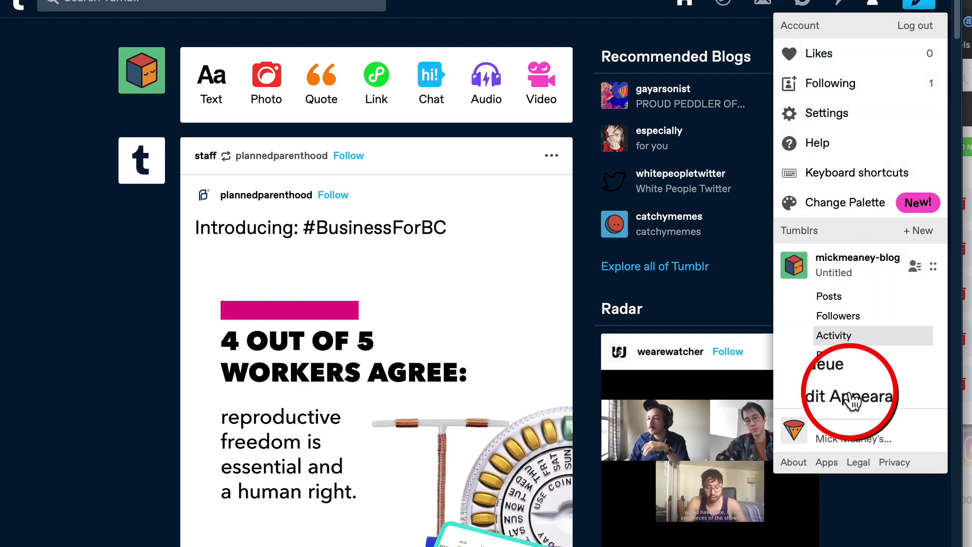
pyautogui.click(849, 426)
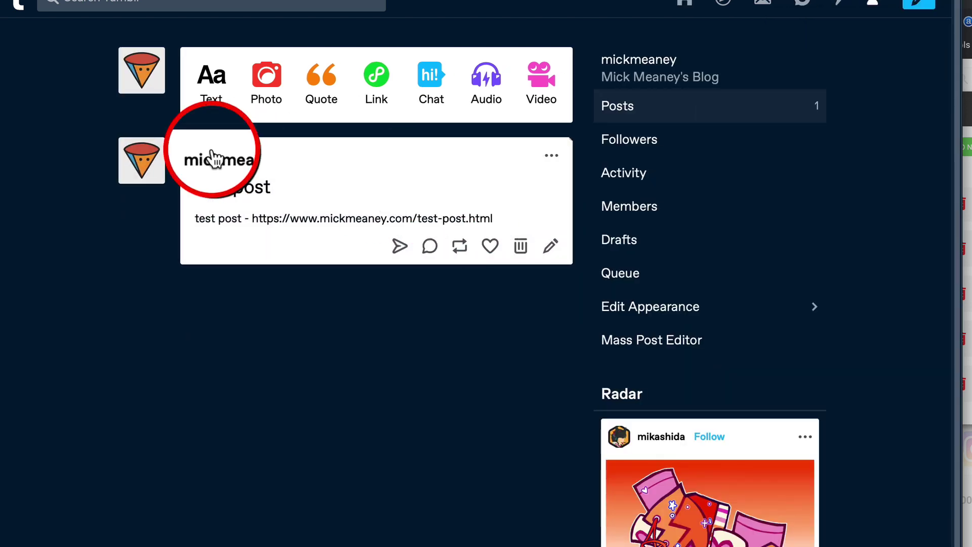